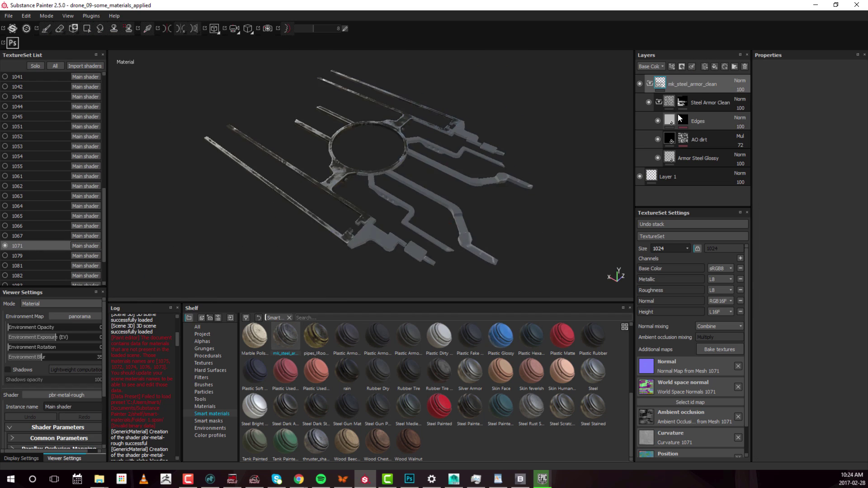
pyautogui.moveTo(348, 407); pyautogui.dragTo(686, 80)
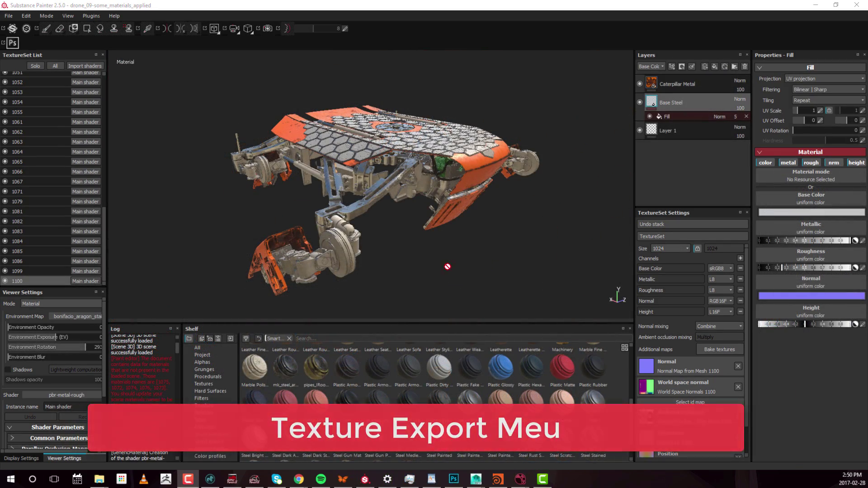
# - Open the texture export settings for the drone project and reposition the dialog over the viewport
pyautogui.click(4, 21)
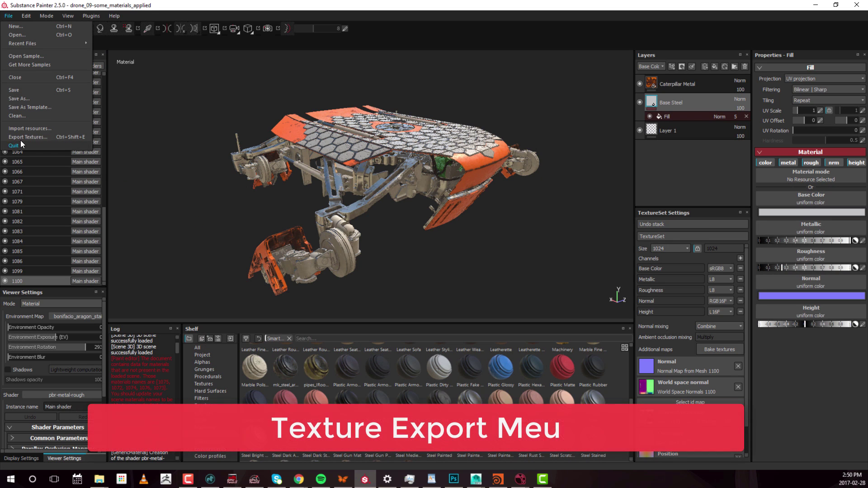
pyautogui.click(20, 141)
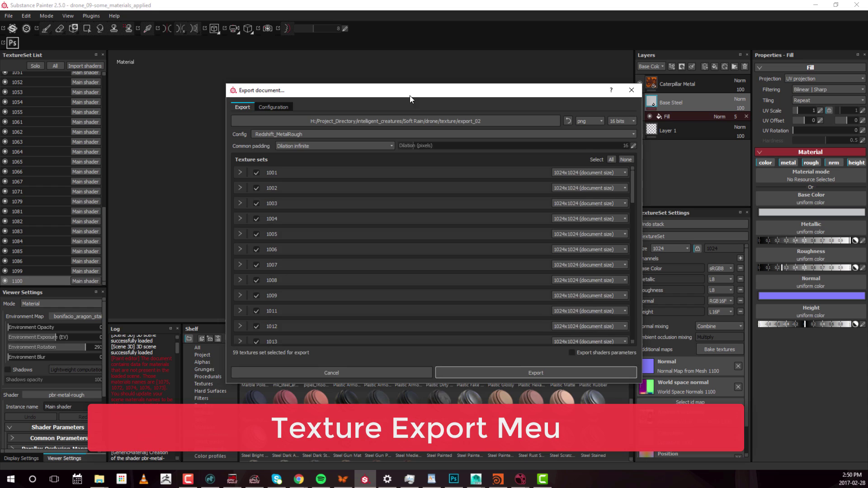
pyautogui.moveTo(409, 96); pyautogui.dragTo(393, 105)
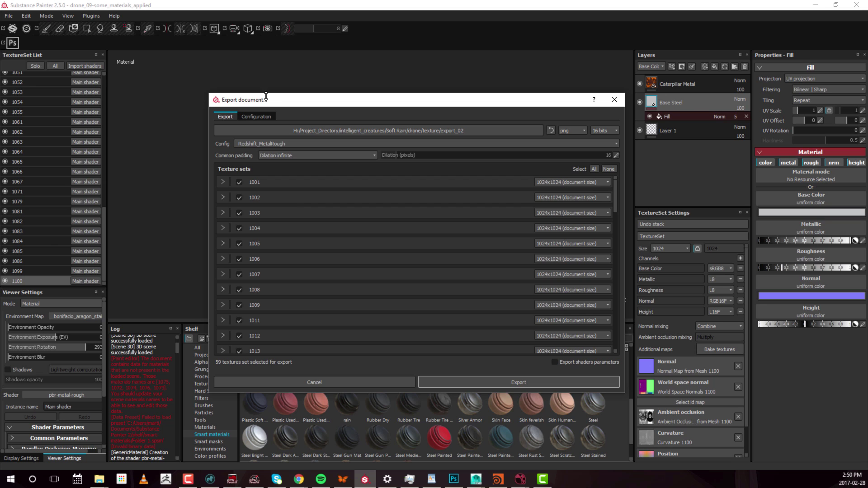
pyautogui.moveTo(304, 101); pyautogui.dragTo(347, 95)
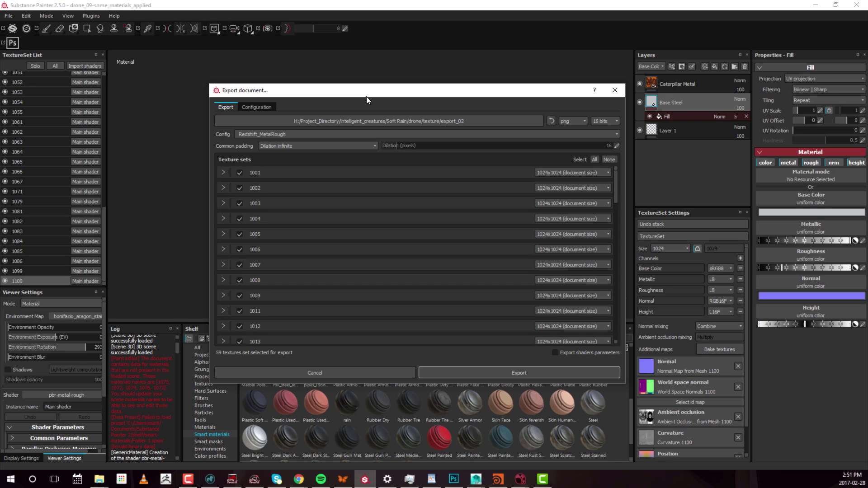
pyautogui.moveTo(351, 94)
pyautogui.mouseDown()
pyautogui.moveTo(340, 83)
pyautogui.moveTo(348, 86)
pyautogui.mouseUp()
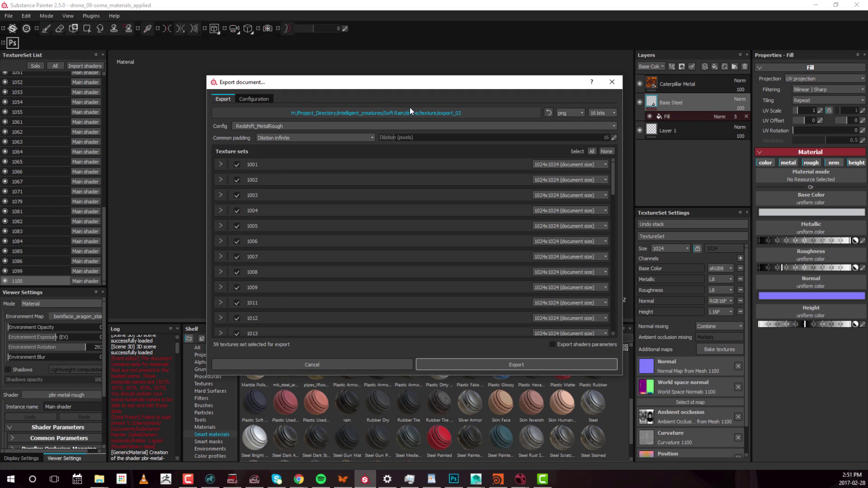
# - Examine the file formats, bit depths and config presets available for the texture export
pyautogui.click(568, 113)
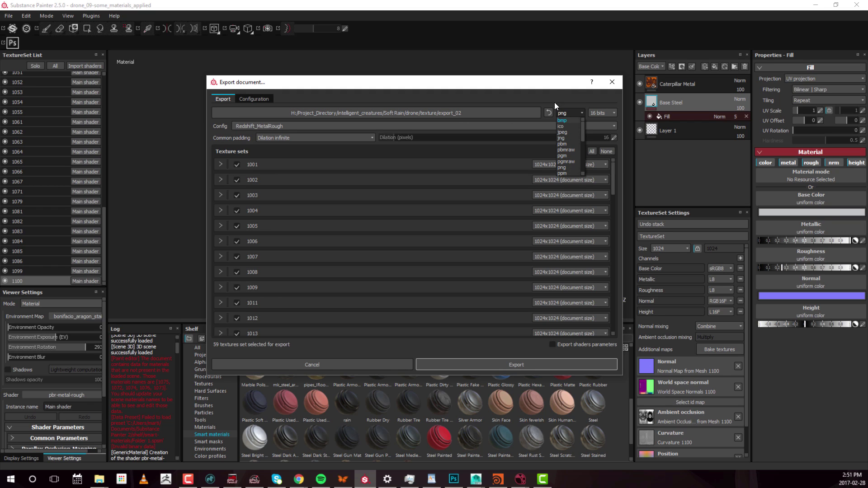
pyautogui.click(621, 116)
pyautogui.click(599, 112)
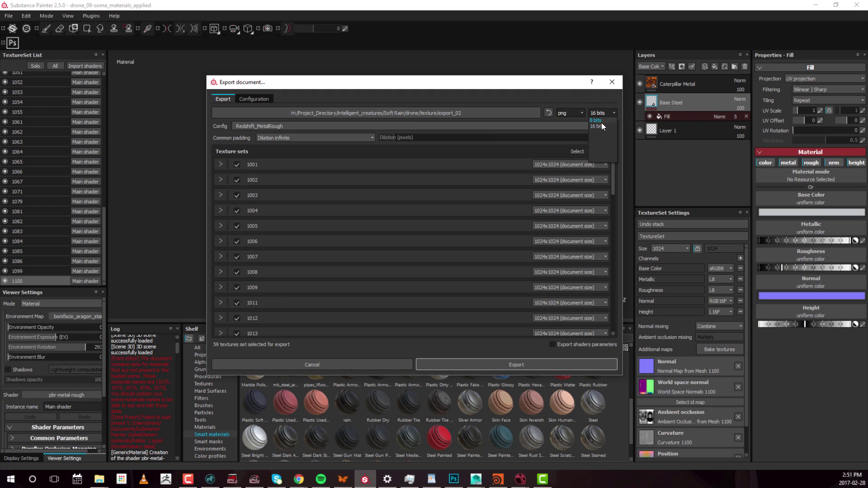
pyautogui.click(576, 105)
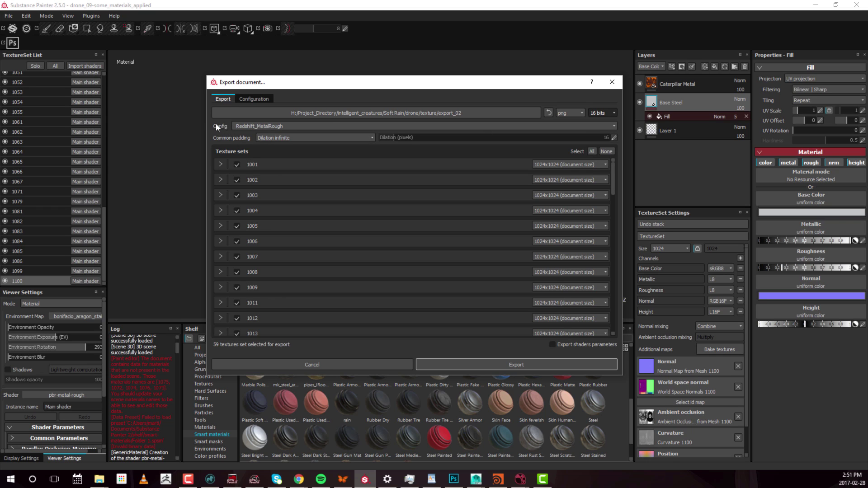
pyautogui.click(296, 126)
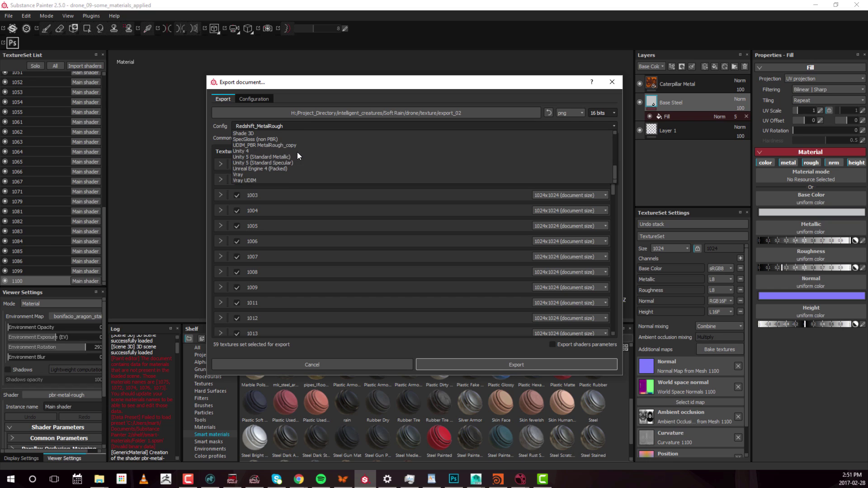
pyautogui.scroll(3, 268, 156)
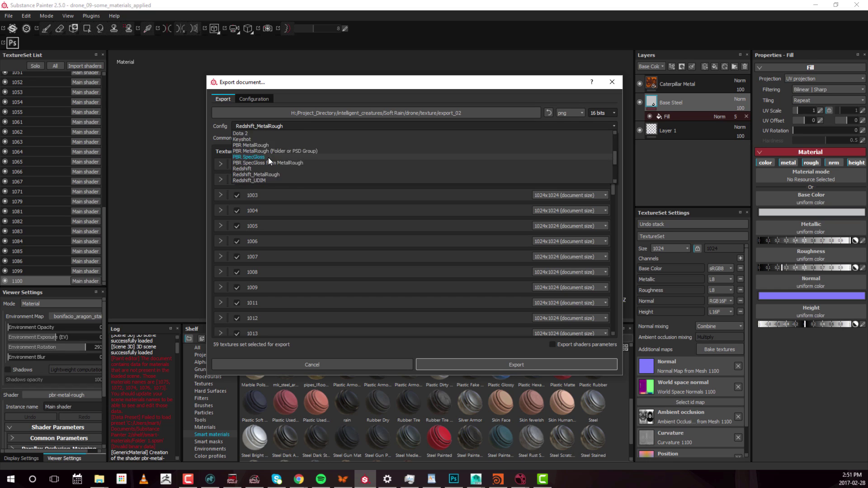
pyautogui.scroll(-1, 268, 157)
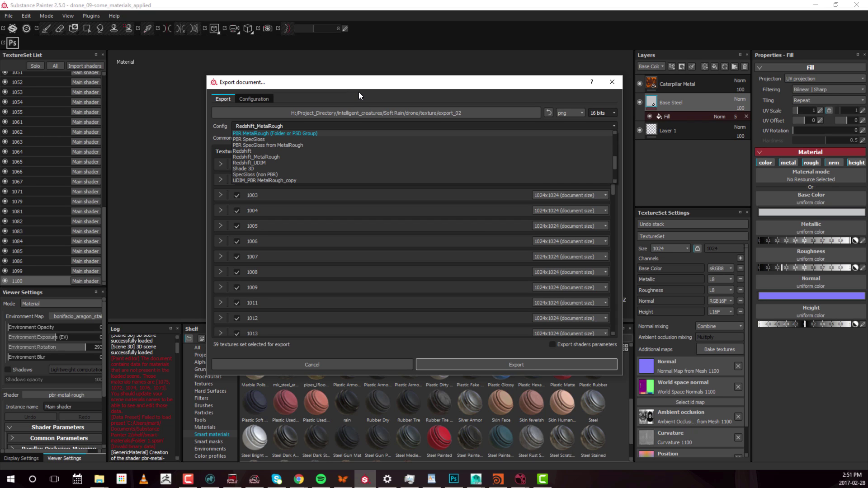
pyautogui.click(368, 84)
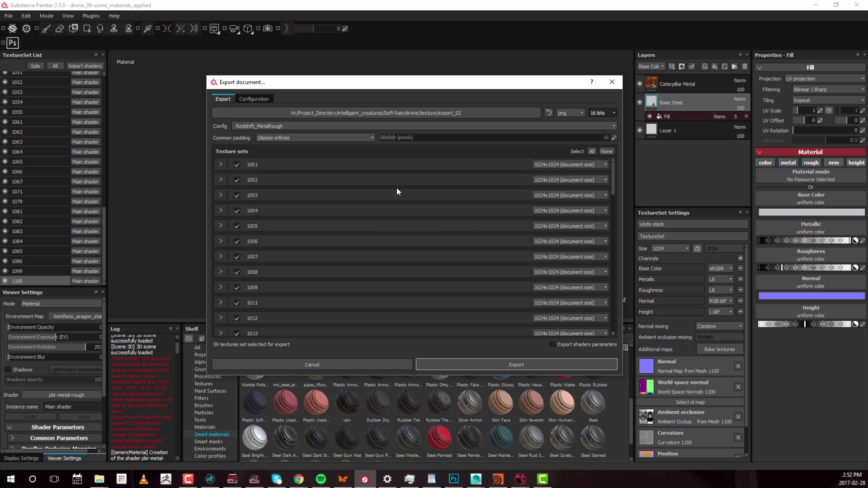
# - Examine the export resolution options for texture set 1001, keeping texture set 1002 included in the export
pyautogui.click(563, 164)
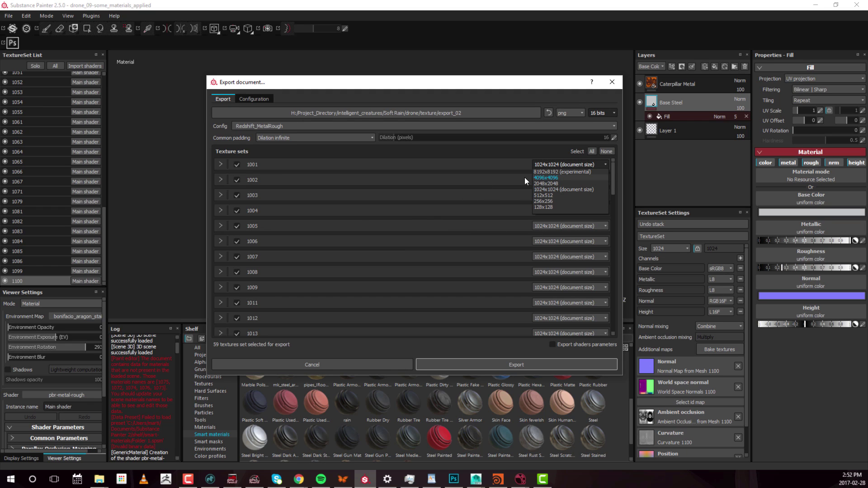
pyautogui.click(461, 181)
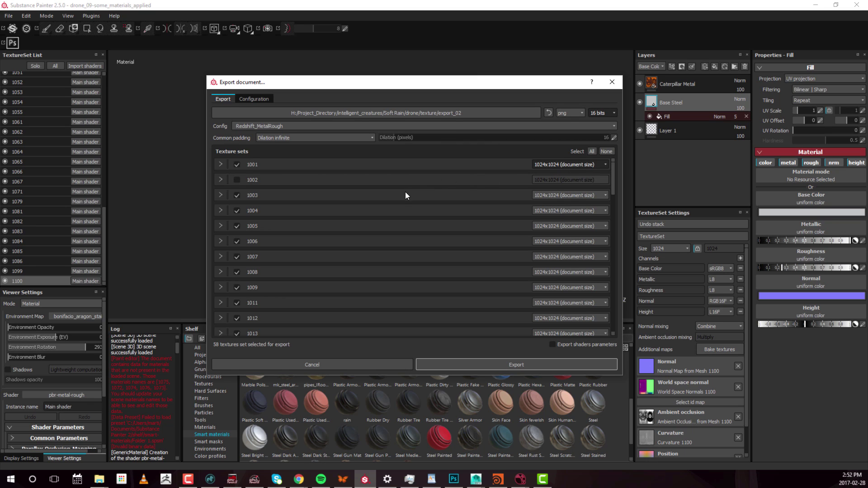
pyautogui.click(236, 180)
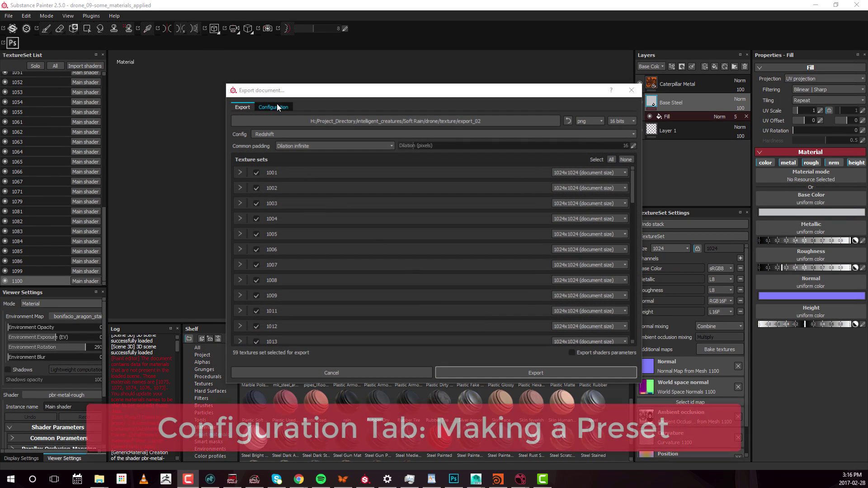
# - Create a new export preset and name it RS_metal_rough_mk
pyautogui.click(271, 108)
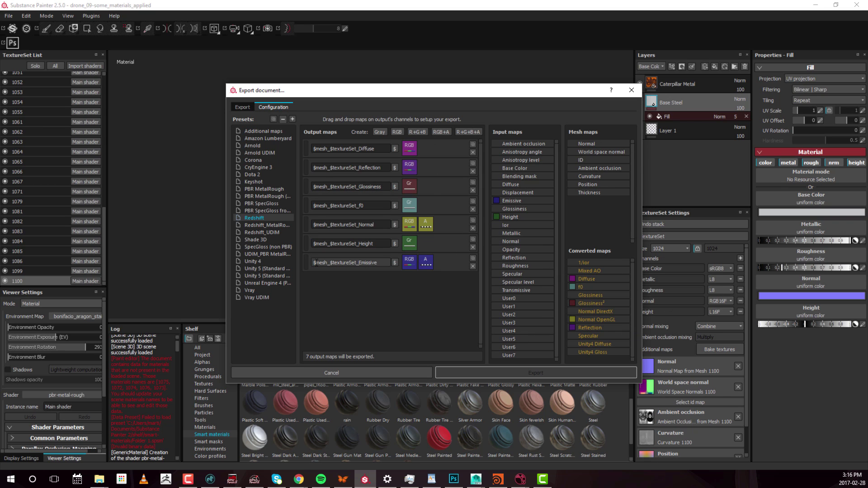
pyautogui.click(292, 118)
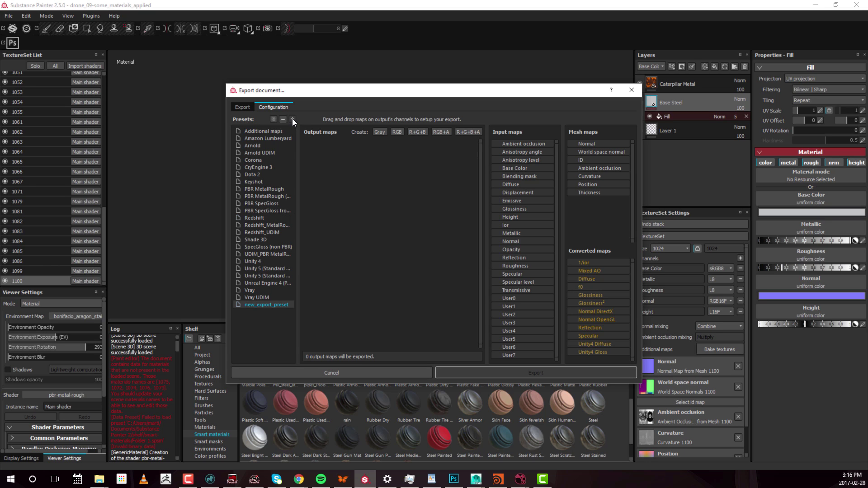
pyautogui.doubleClick(281, 306)
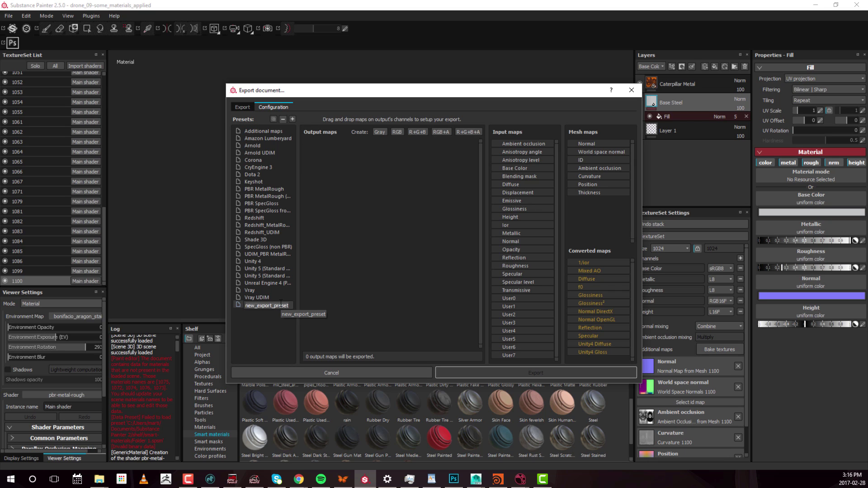
pyautogui.write('RS_metal_rough_mk')
pyautogui.press('Return')
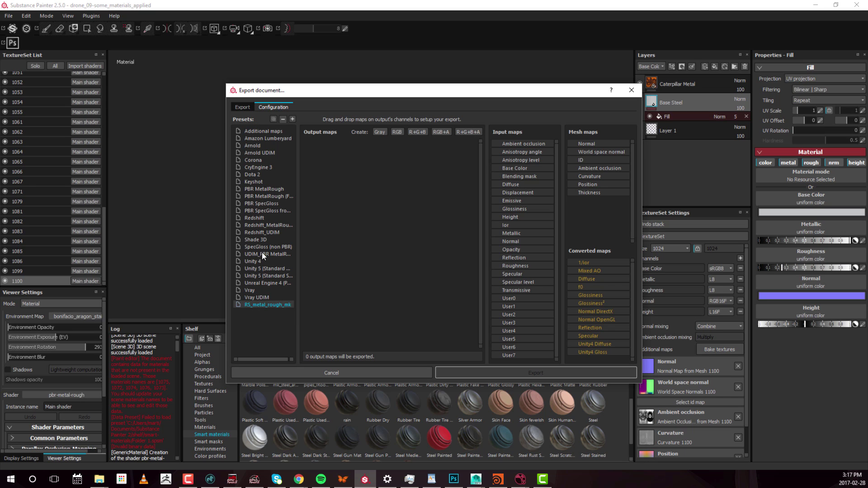
# - Choose RS_metal_rough_mk as the config for the texture export
pyautogui.click(244, 108)
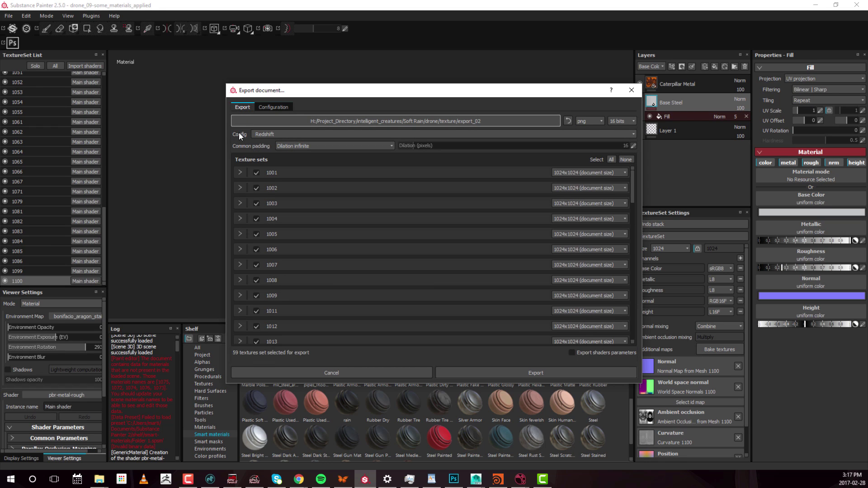
pyautogui.click(275, 133)
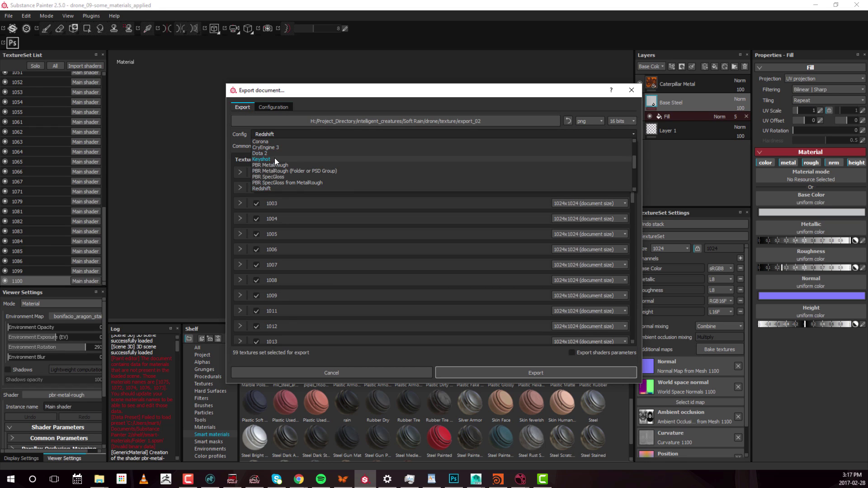
pyautogui.scroll(-3, 275, 158)
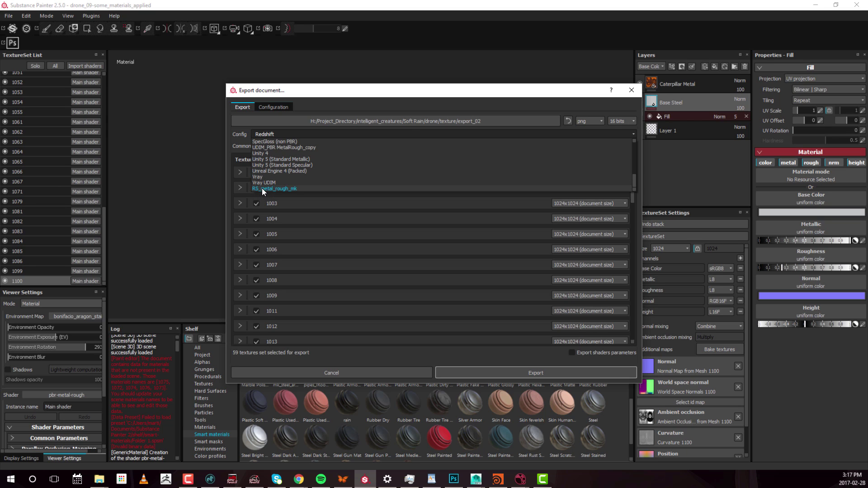
pyautogui.click(293, 188)
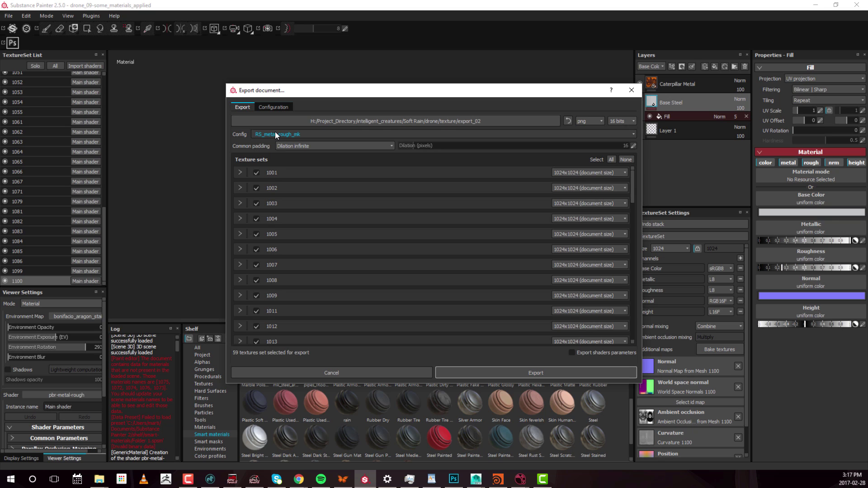
# - Add an RGB output map named DiffuseColor_$textureSet to the RS_metal_rough_mk preset and assign Base Color to its RGB channels
pyautogui.click(276, 107)
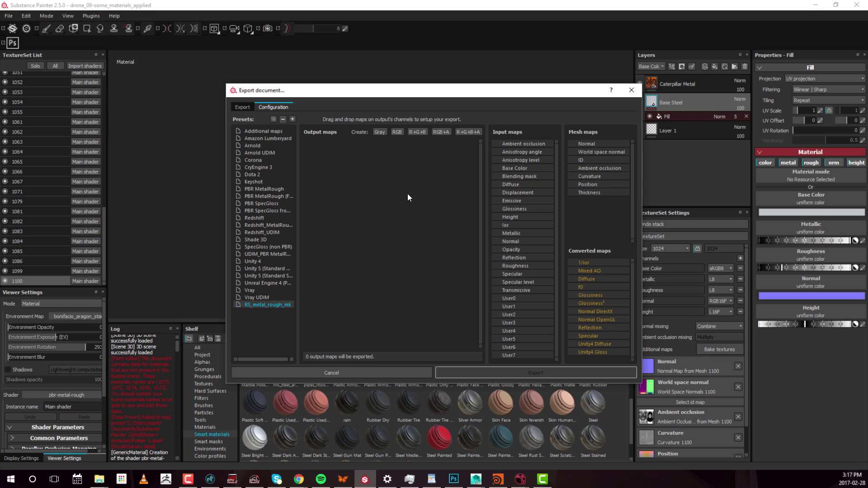
pyautogui.click(397, 132)
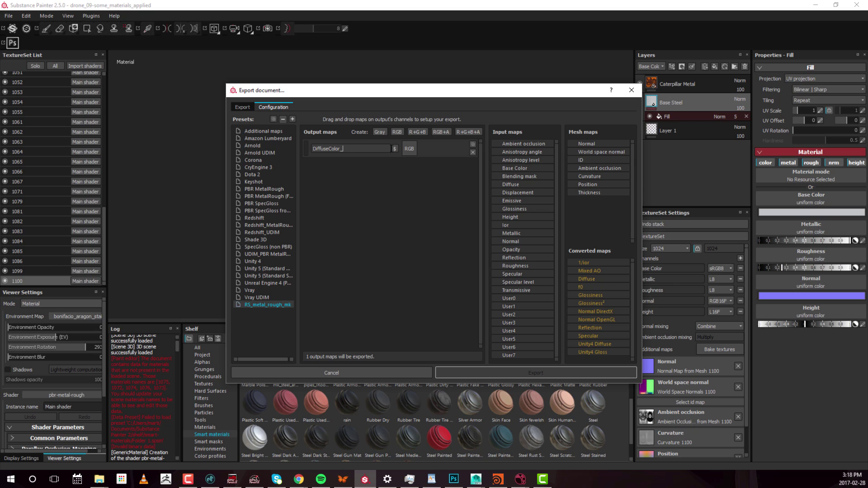
pyautogui.click(394, 148)
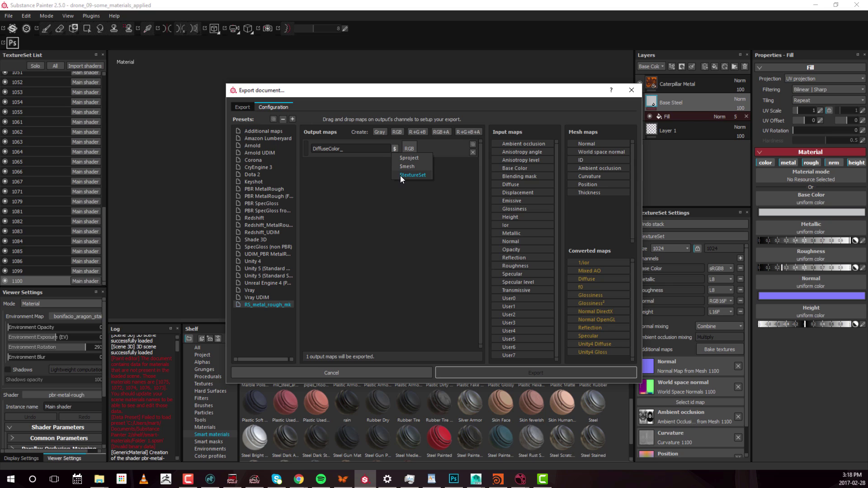
pyautogui.click(412, 175)
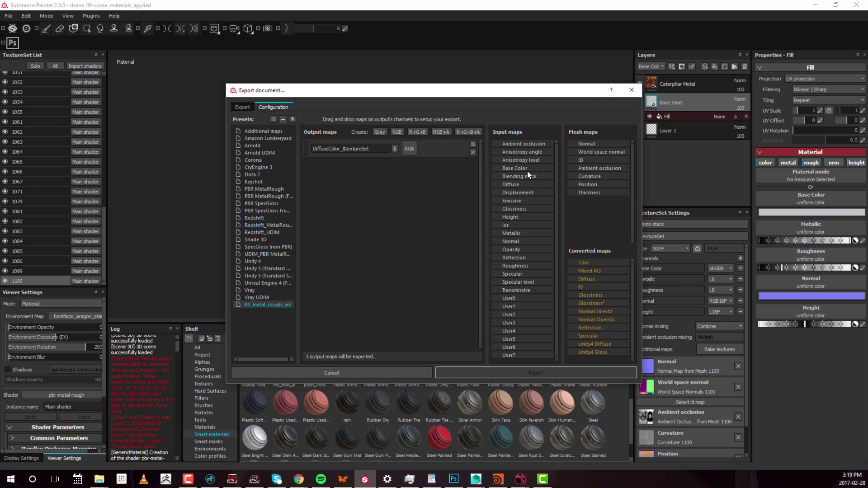
pyautogui.moveTo(527, 168); pyautogui.dragTo(409, 148)
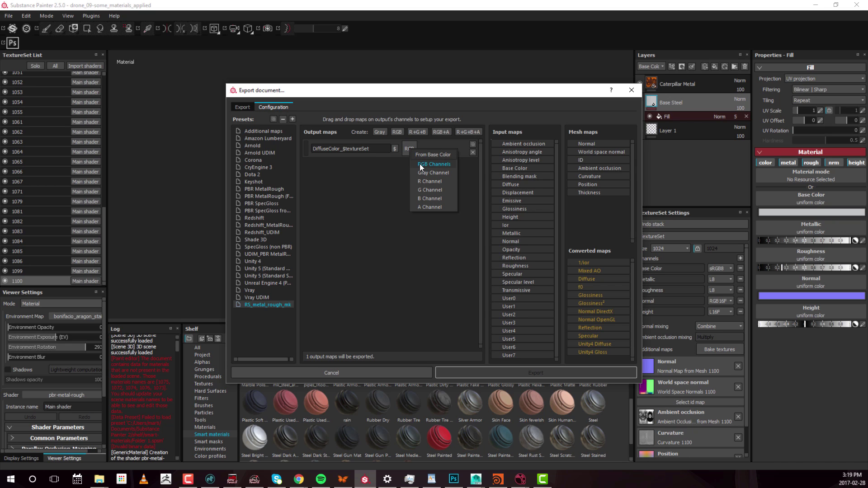
pyautogui.click(437, 167)
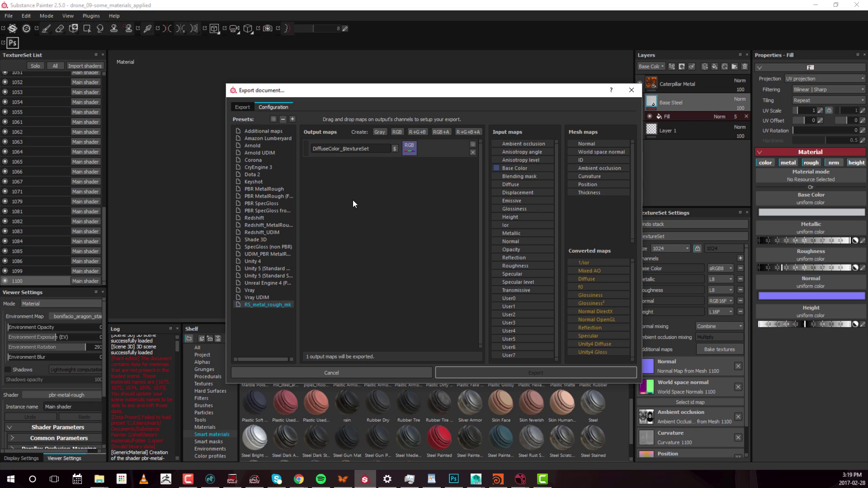
# - Add an R+G+B output map, assigning Metallic to its R channel and Roughness to its G channel, both as gray channels
pyautogui.click(419, 132)
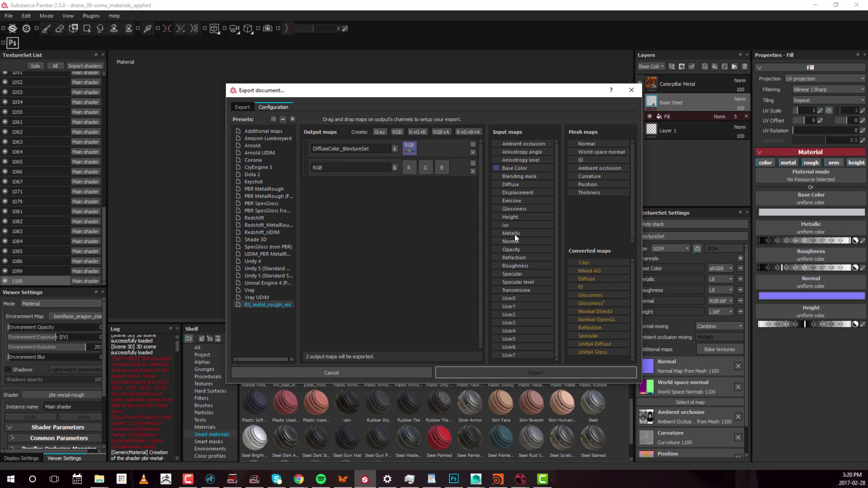
pyautogui.moveTo(514, 235); pyautogui.dragTo(406, 164)
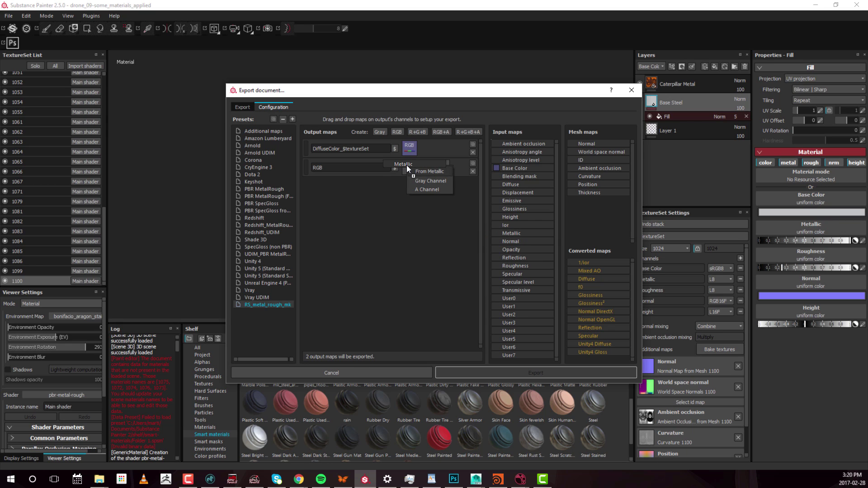
pyautogui.click(429, 181)
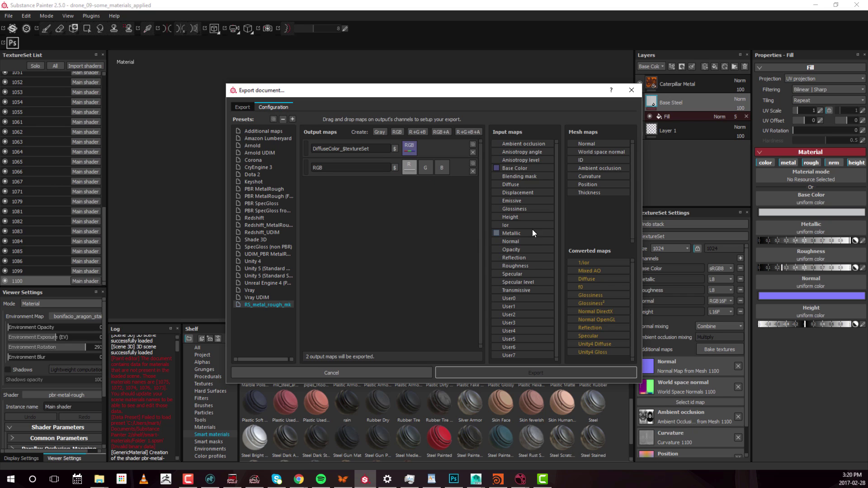
pyautogui.moveTo(517, 265); pyautogui.dragTo(425, 169)
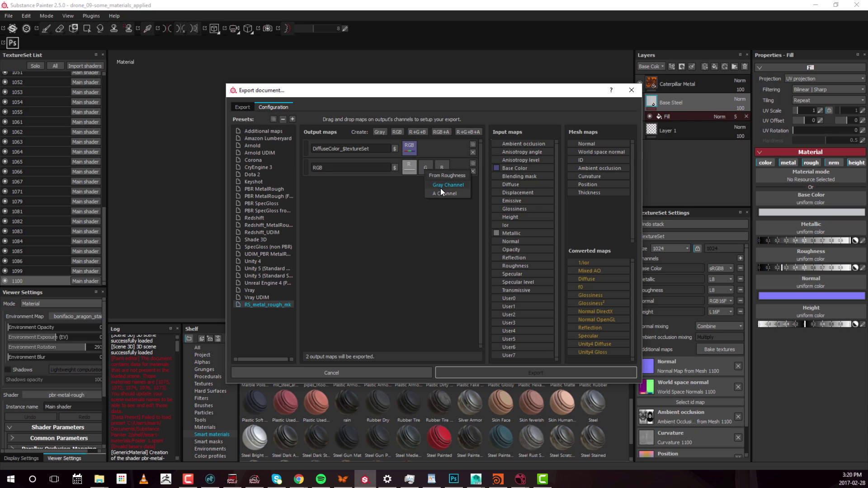
pyautogui.click(441, 185)
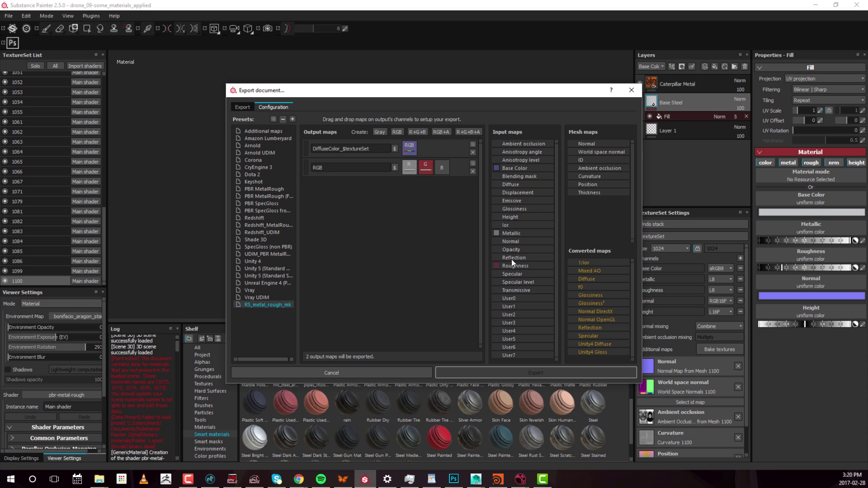
# - Assign Opacity as a gray channel to the R+G+B map's B channel and name the map Metal_Rough_Opacity_$textureSet
pyautogui.moveTo(515, 250); pyautogui.dragTo(442, 168)
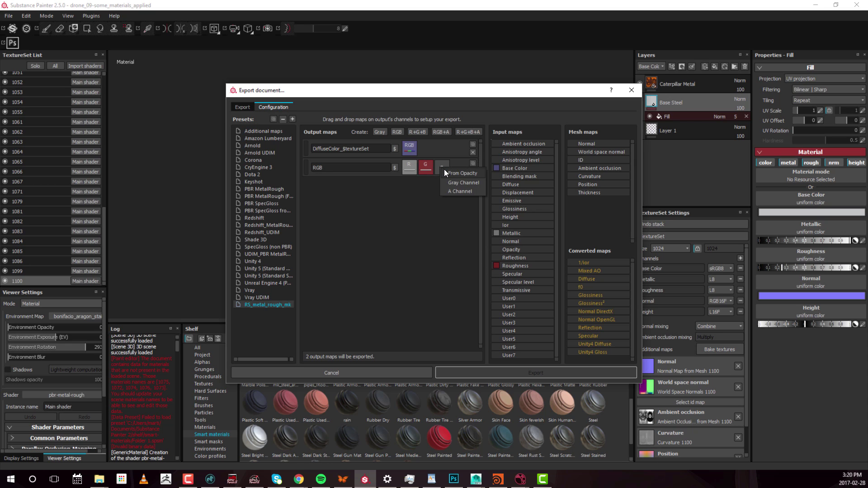
pyautogui.click(458, 183)
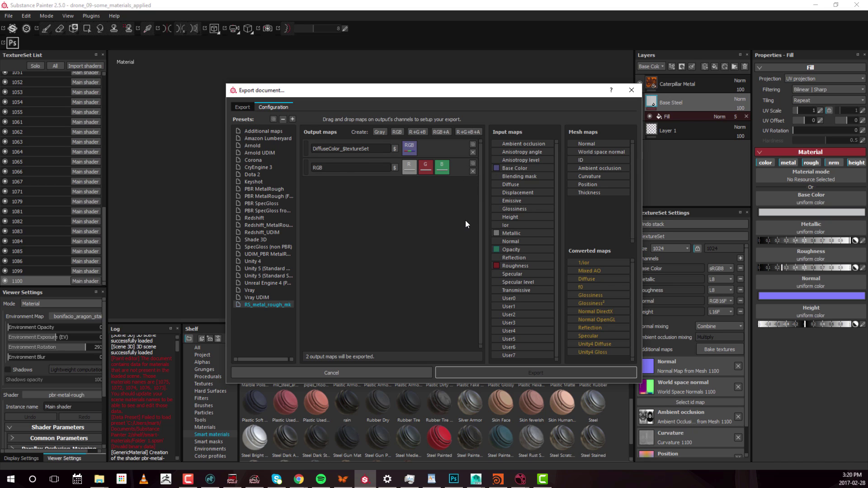
pyautogui.doubleClick(321, 168)
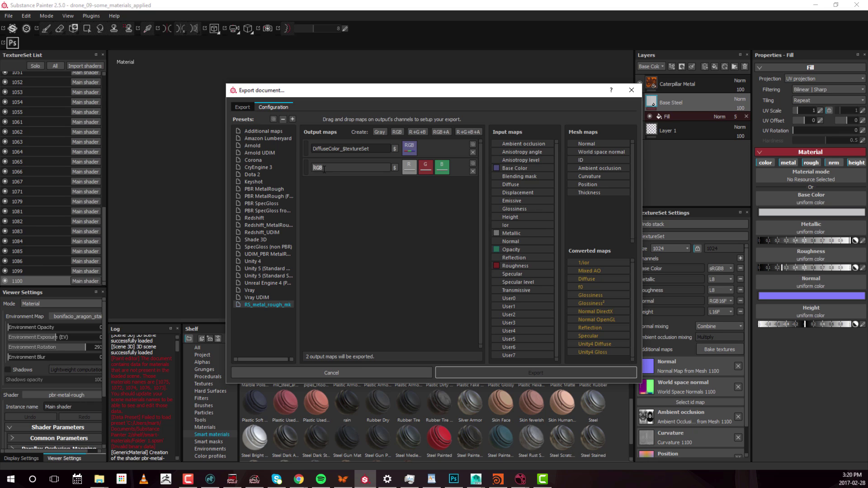
pyautogui.write('Metal_Rough_Opacity_')
pyautogui.moveTo(369, 168); pyautogui.dragTo(289, 167)
pyautogui.click(395, 167)
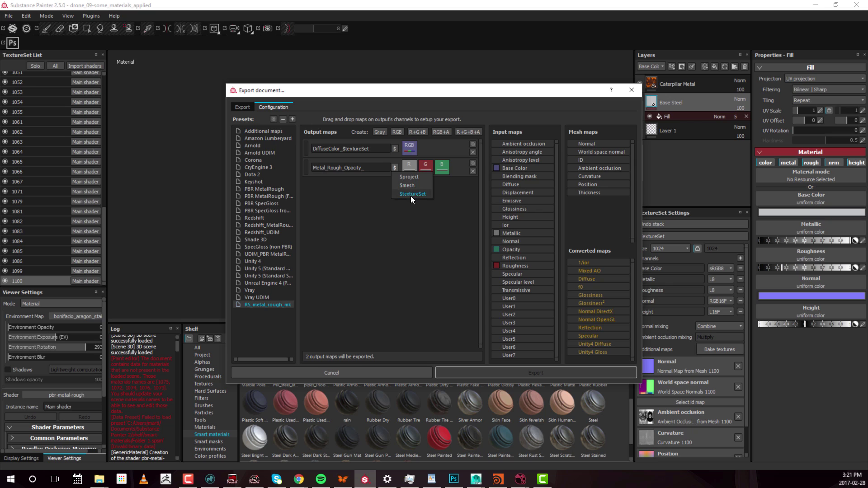
pyautogui.click(411, 195)
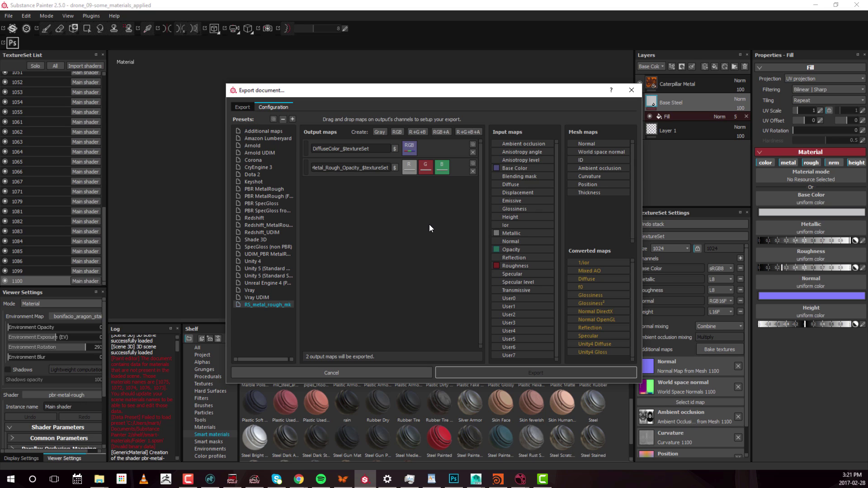
# - Add an RGB output map named Normal_$textureSet to the preset and assign the Normal input map to its RGB channels
pyautogui.click(398, 132)
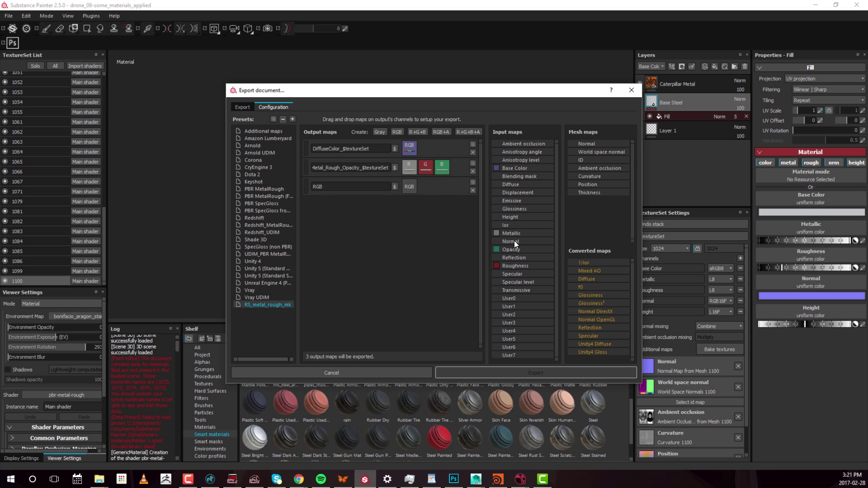
pyautogui.moveTo(514, 241); pyautogui.dragTo(407, 189)
pyautogui.click(427, 202)
pyautogui.doubleClick(348, 186)
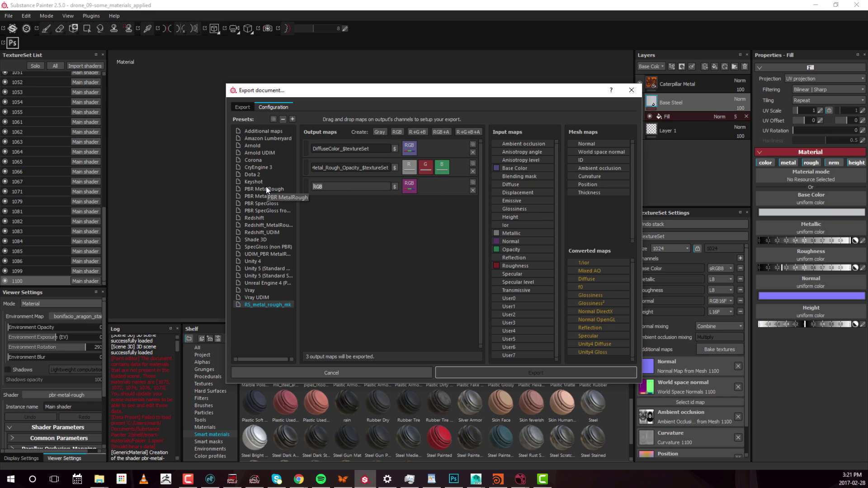
pyautogui.write('Normal_')
pyautogui.click(394, 185)
pyautogui.click(412, 213)
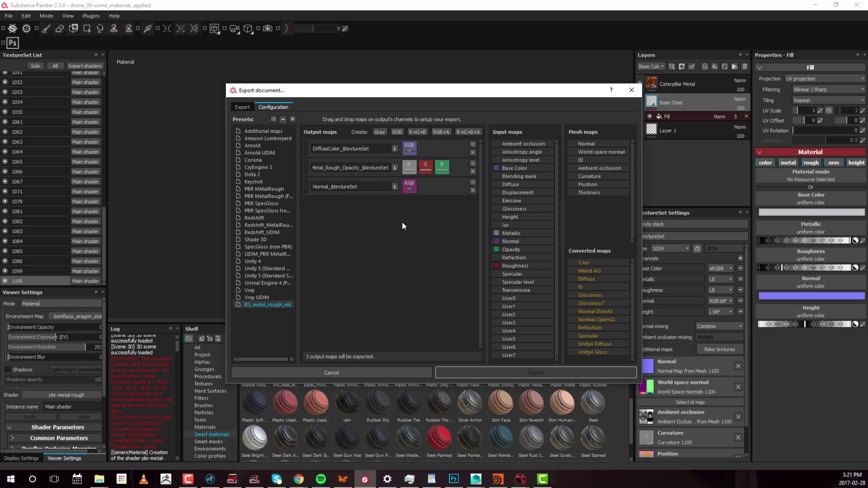
# - Export all the selected texture sets with the RS_metal_rough_mk config and open the export_02 output folder
pyautogui.click(243, 109)
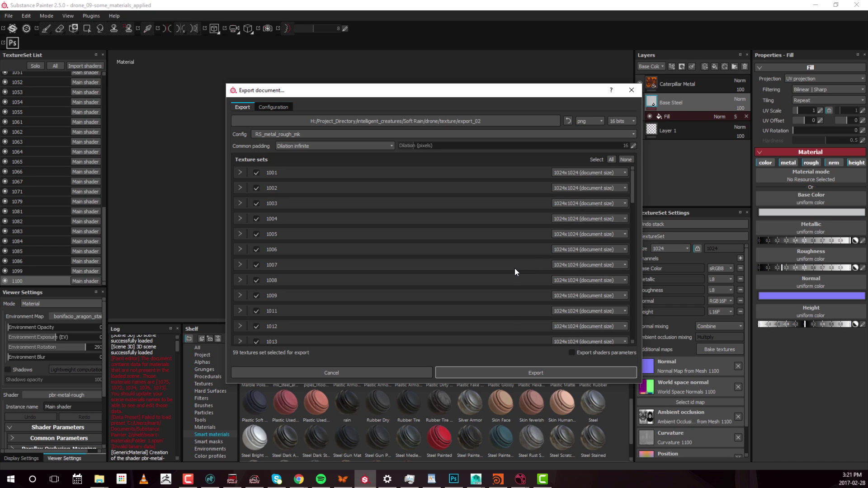
pyautogui.click(553, 371)
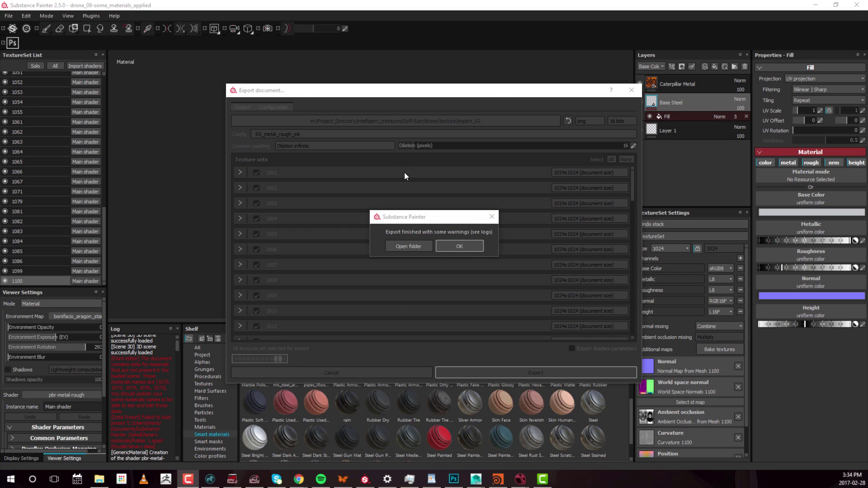
pyautogui.click(414, 247)
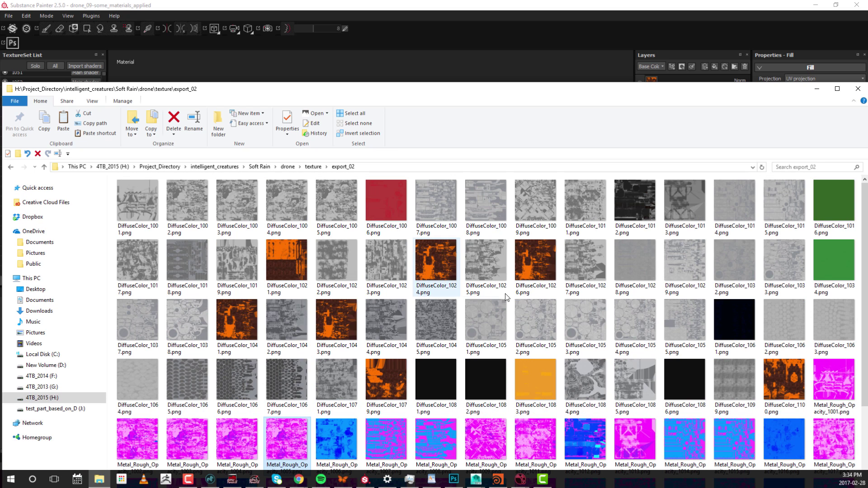
# - Maximize the export_02 folder window and examine the exported DiffuseColor, Metal_Rough_Opacity and Normal textures
pyautogui.doubleClick(471, 88)
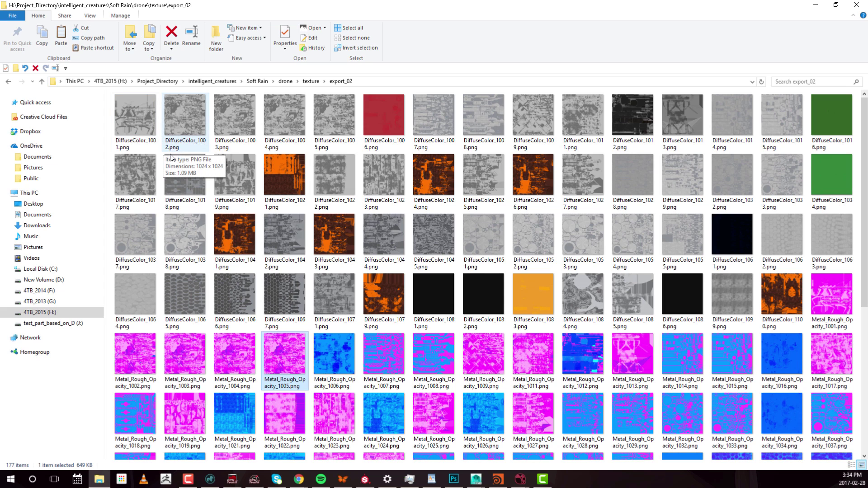
pyautogui.scroll(-5, 478, 268)
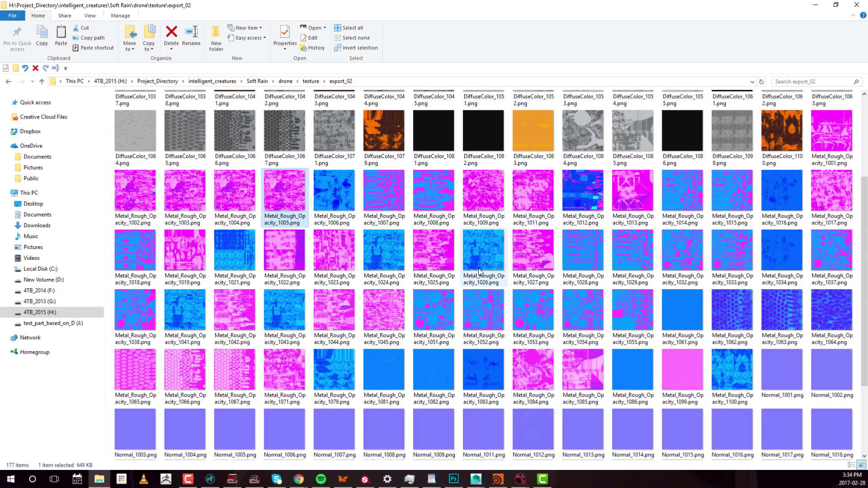
pyautogui.scroll(3, 357, 181)
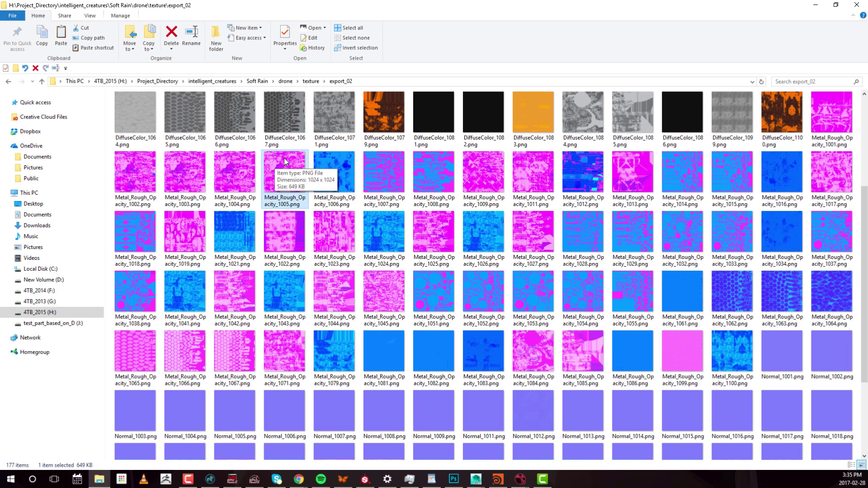
pyautogui.scroll(3, 280, 176)
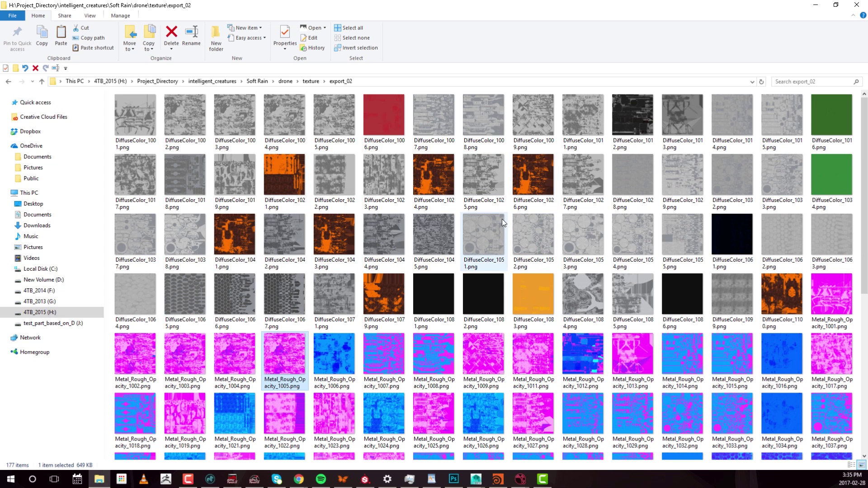
pyautogui.scroll(-5, 502, 218)
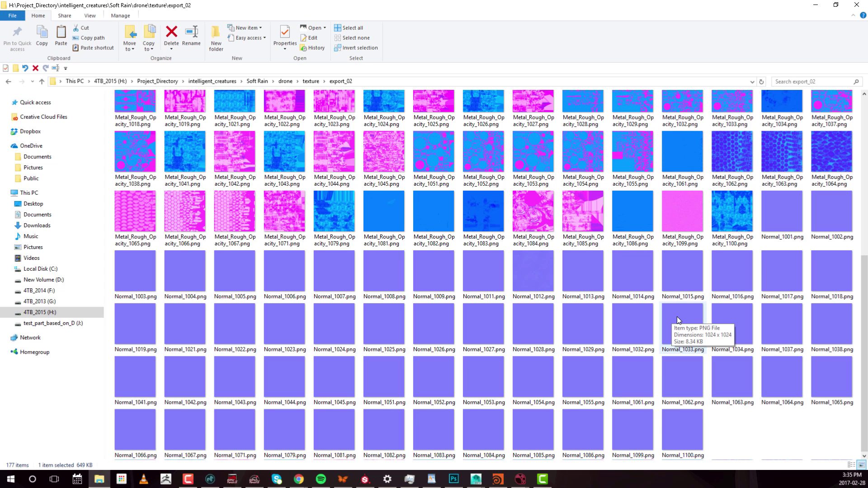
pyautogui.scroll(5, 420, 260)
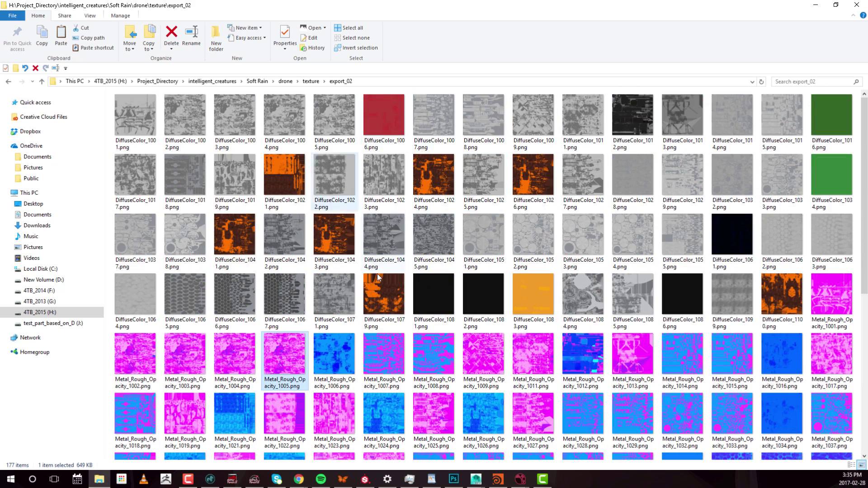
pyautogui.scroll(5, 385, 243)
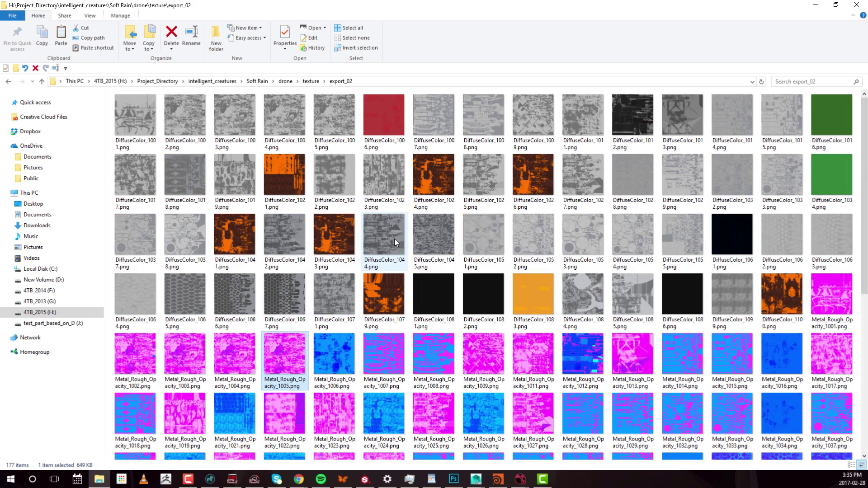